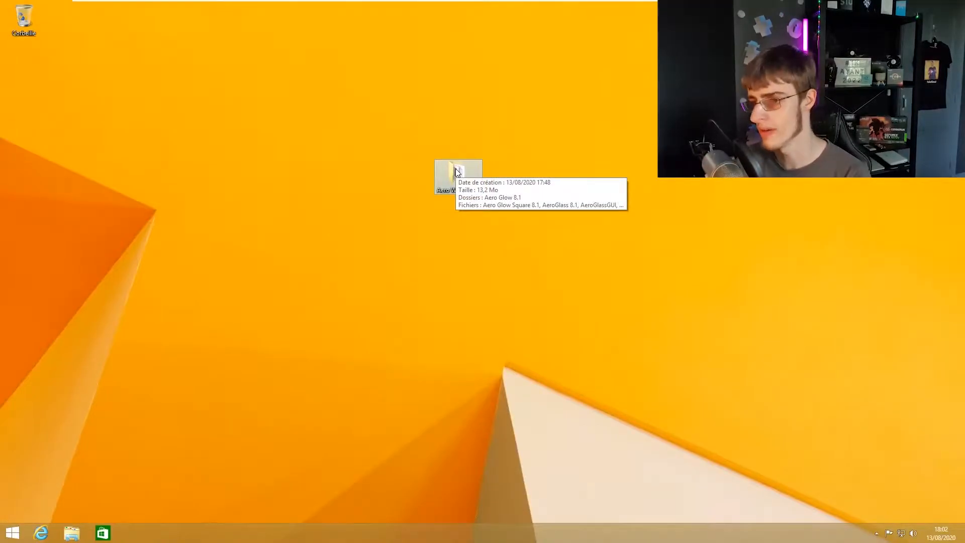
Install UltraUXThemePatcher_3.7.2 from the desktop folder Aero Windows 8, accepting the licence terms and completing its setup.
double_click(455, 167)
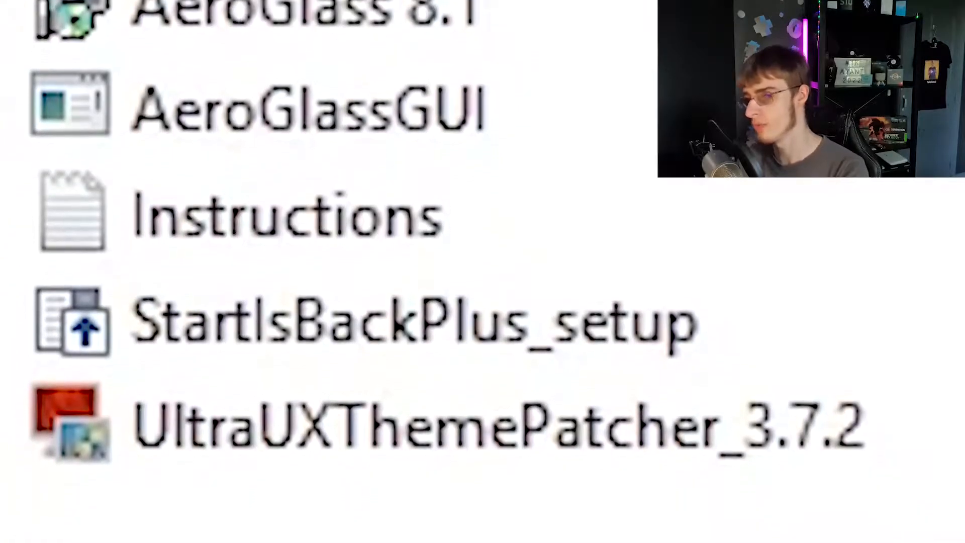
click(512, 517)
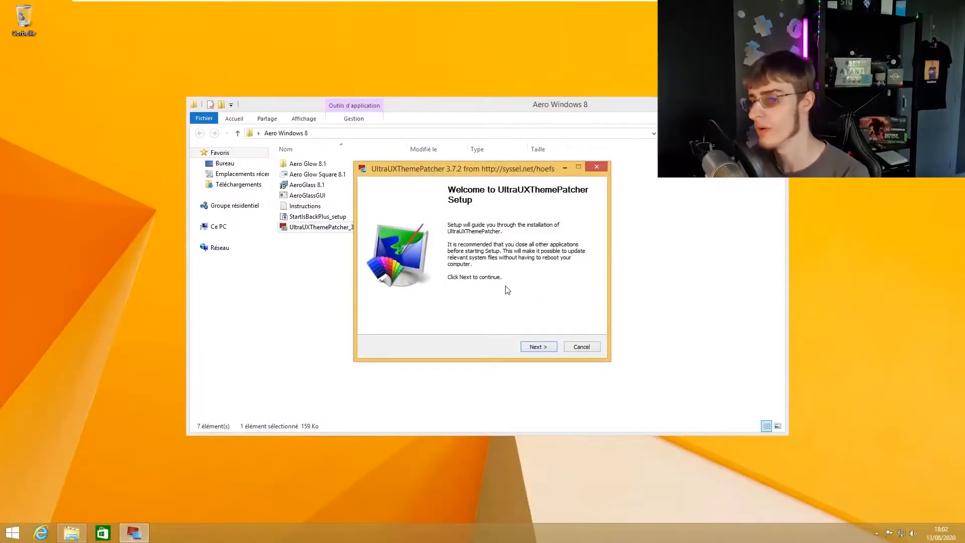
click(537, 347)
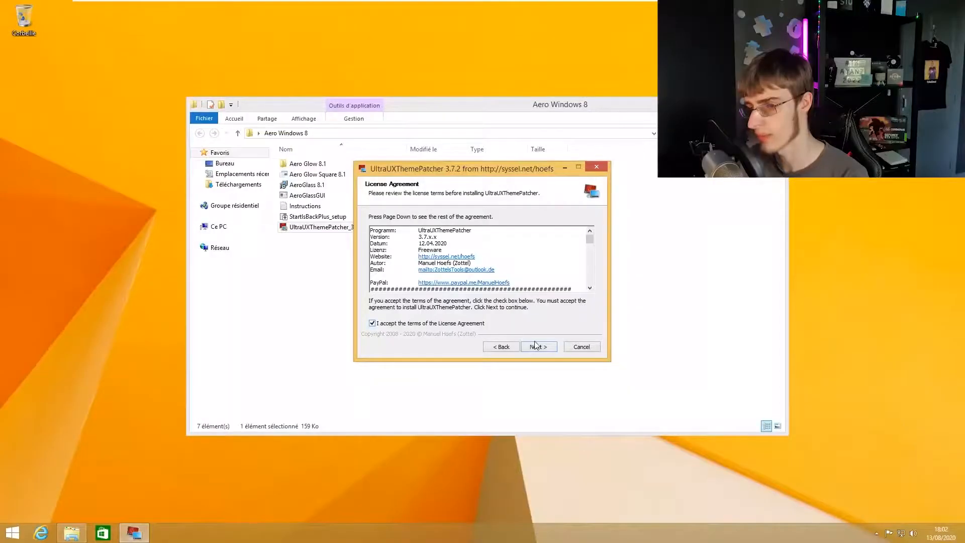
click(537, 346)
click(536, 345)
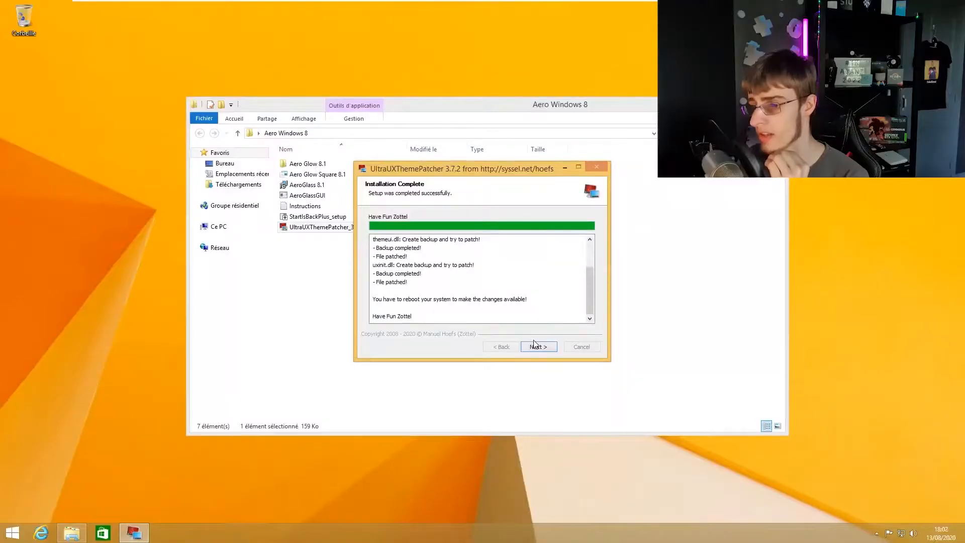
click(534, 346)
click(534, 345)
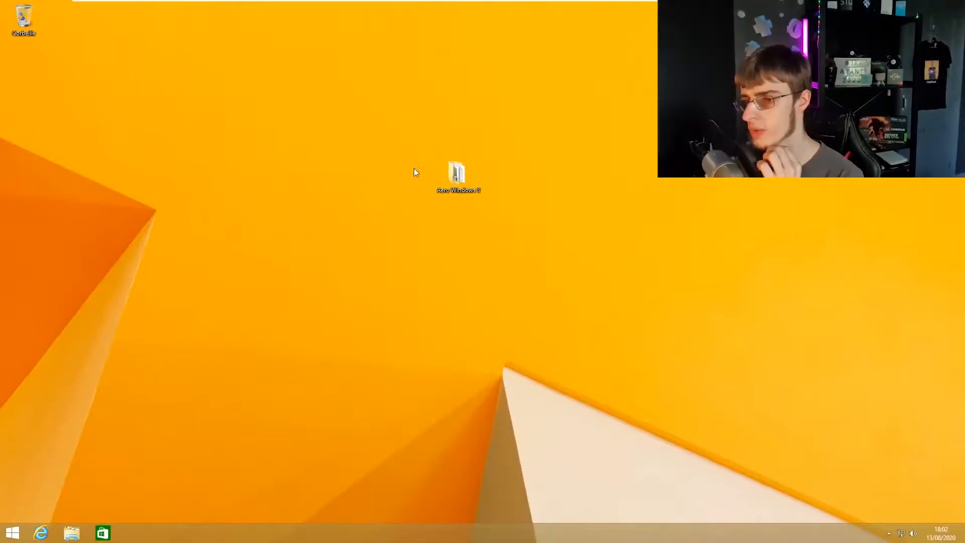
Run the AeroGlass 8.1 installer from the Aero Windows 8 folder in English and proceed to the additional tasks.
double_click(456, 173)
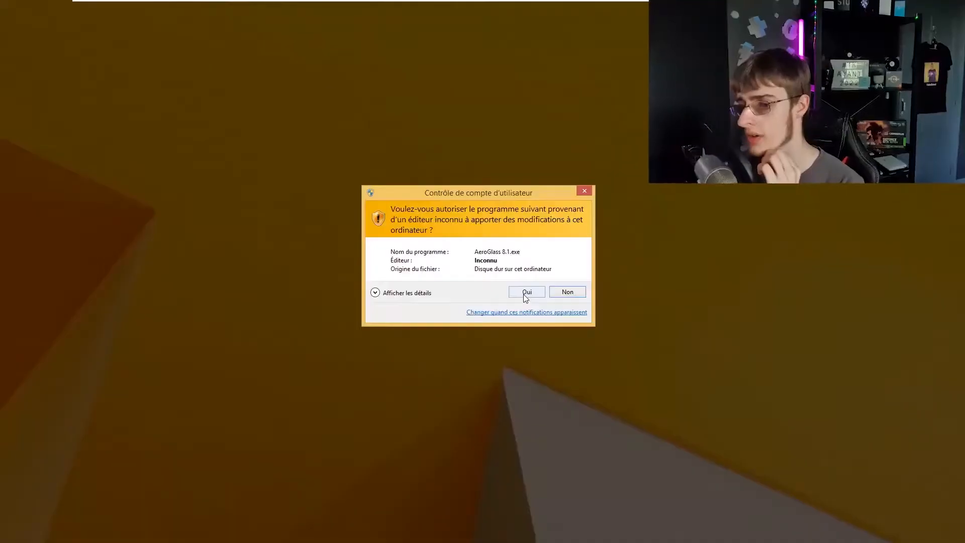
click(523, 294)
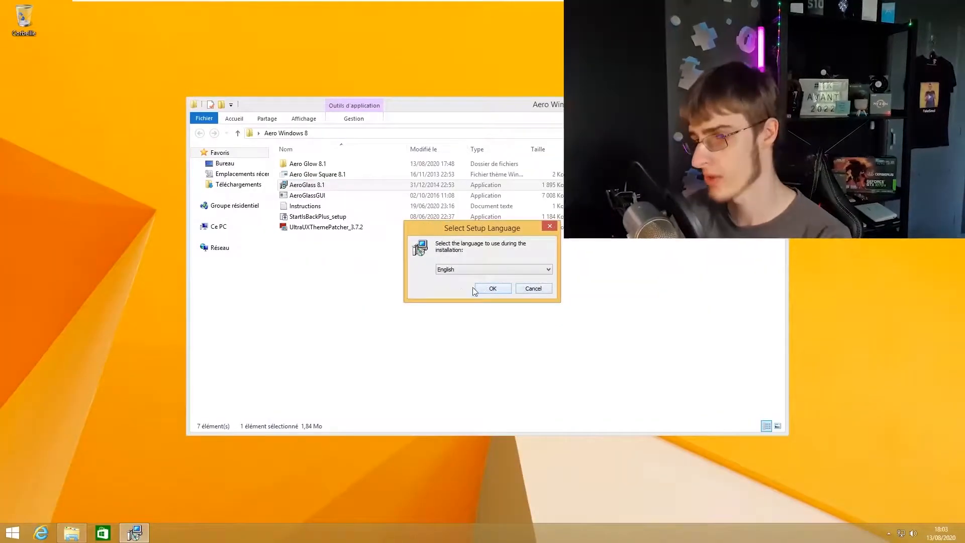
click(495, 289)
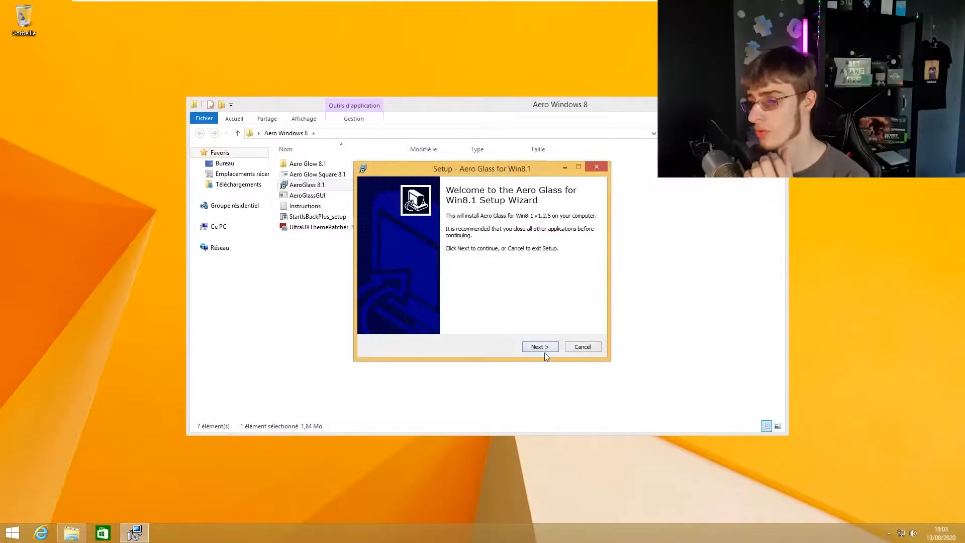
click(545, 348)
click(545, 347)
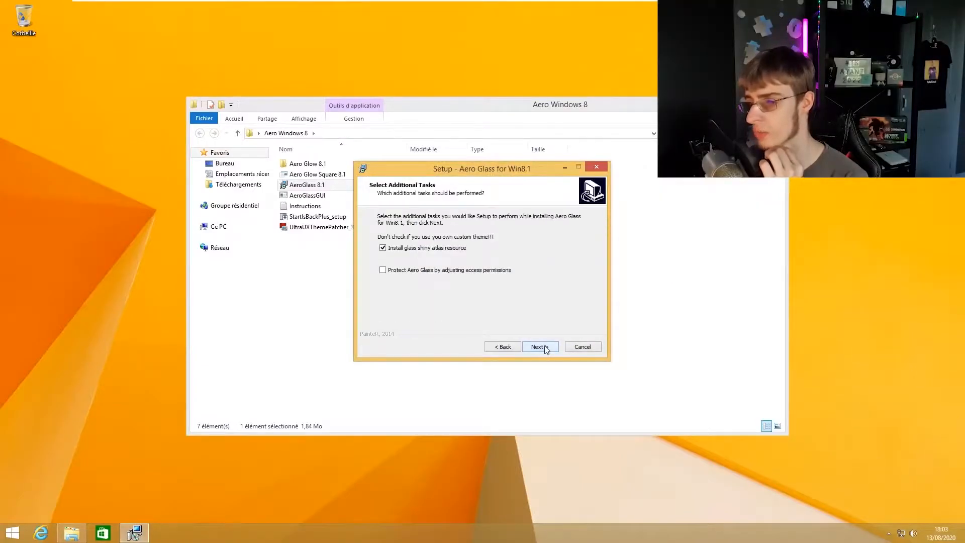
Install Aero Glass with the glass shiny atlas resource and access permission protection, then dismiss the dwm.exe console.
click(534, 346)
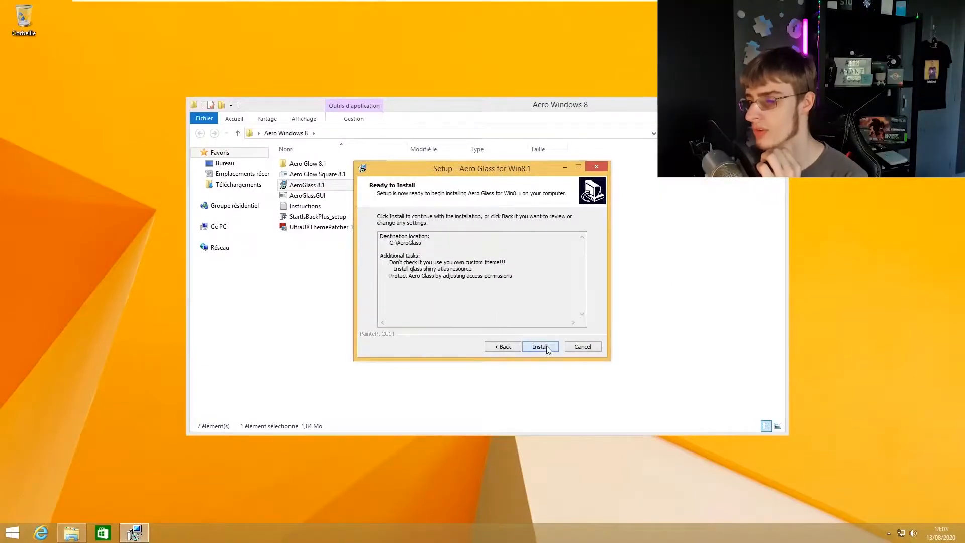
click(539, 347)
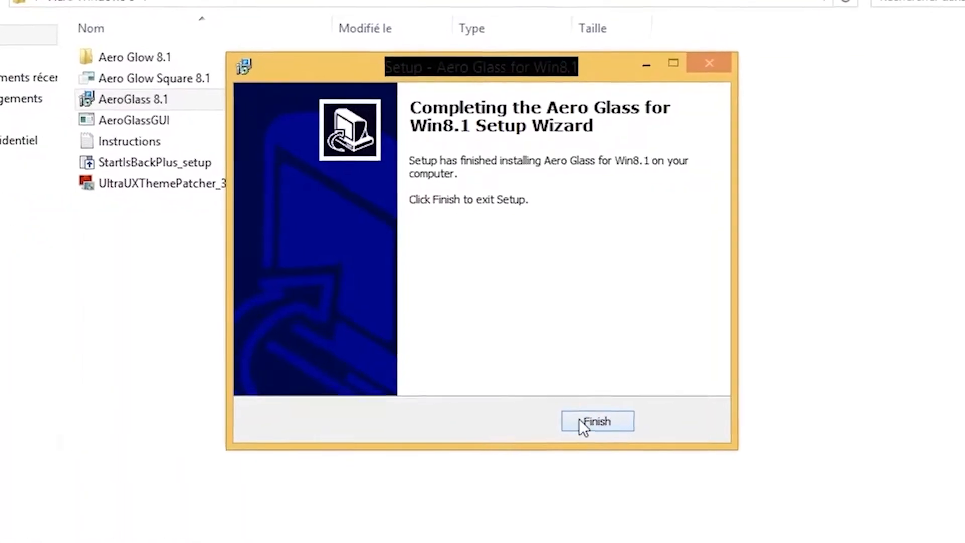
click(578, 419)
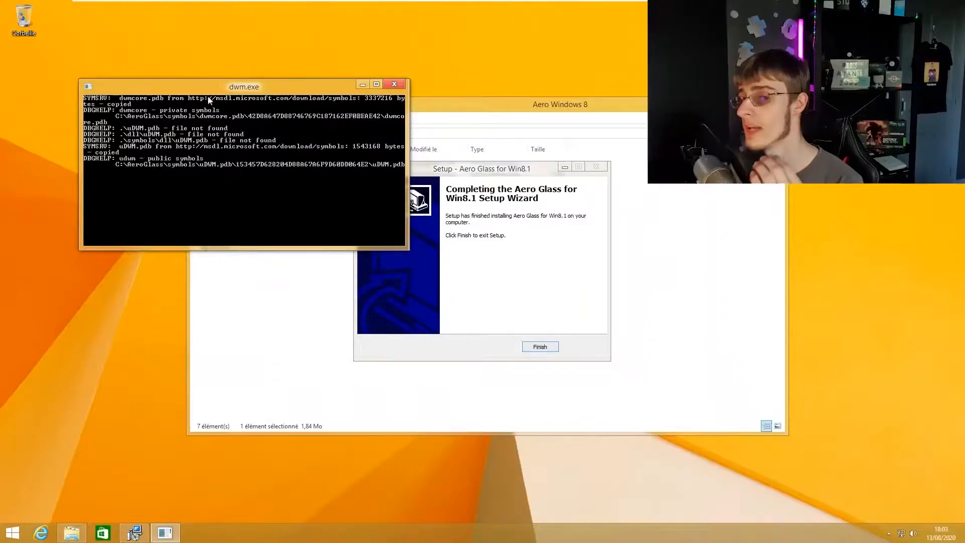
drag(206, 86, 185, 57)
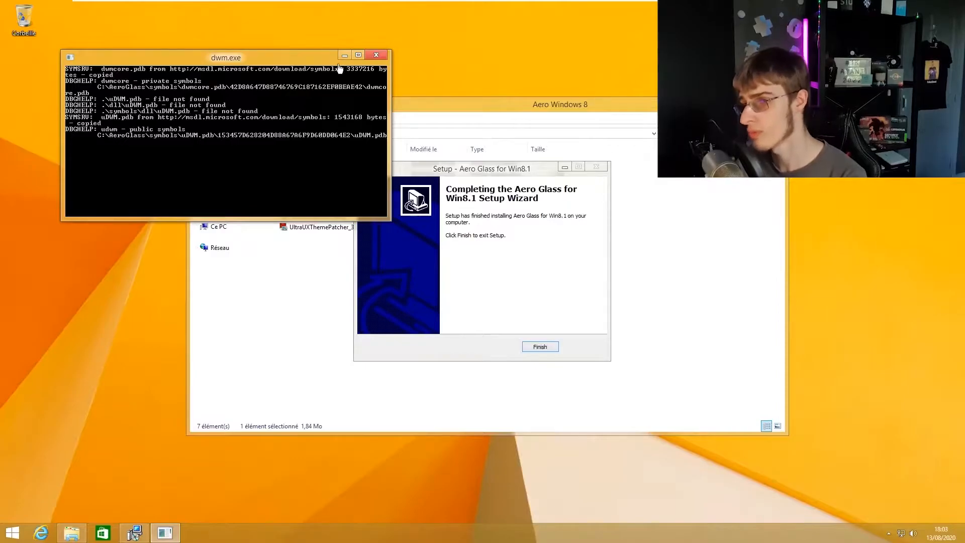
click(366, 61)
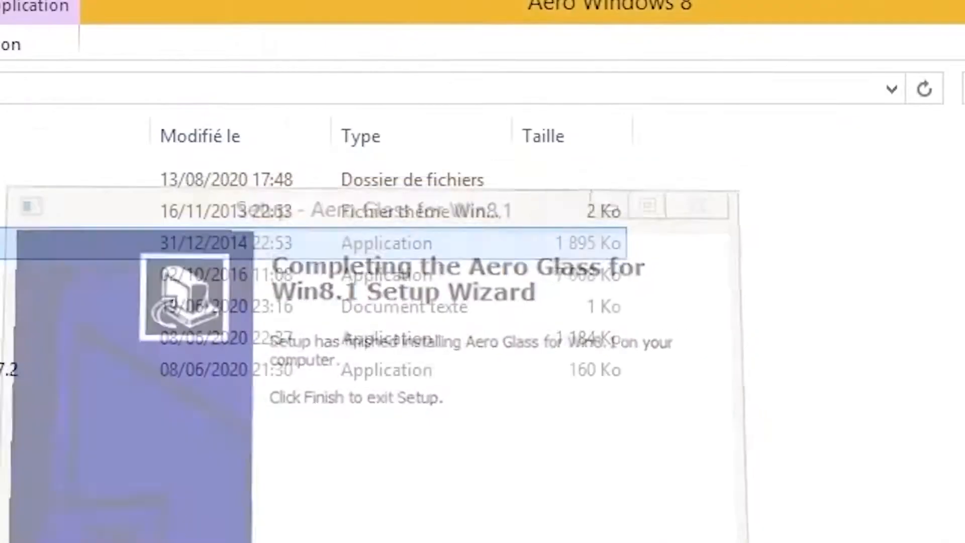
Remove the theme atlas image path in AeroGlassGUI's theme and appearance settings and save the change.
click(492, 328)
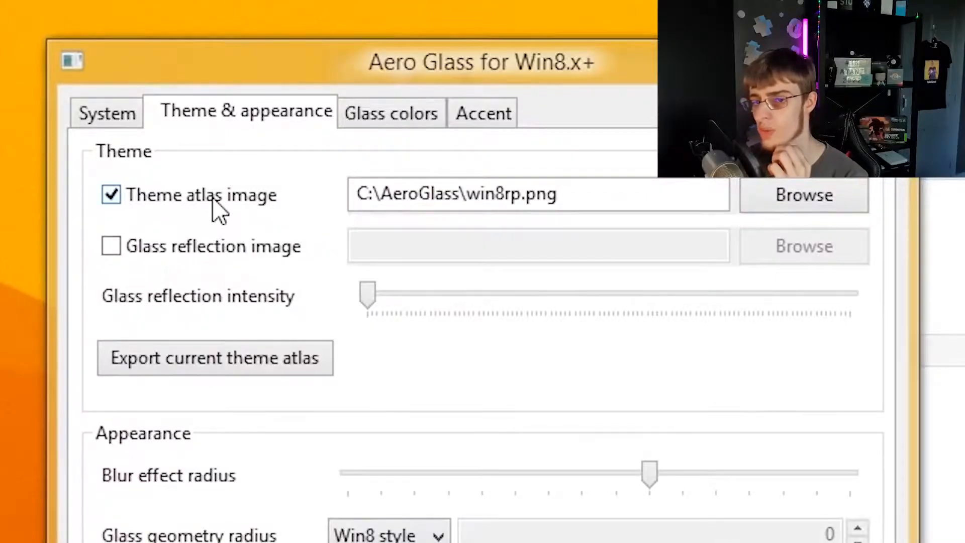
click(216, 210)
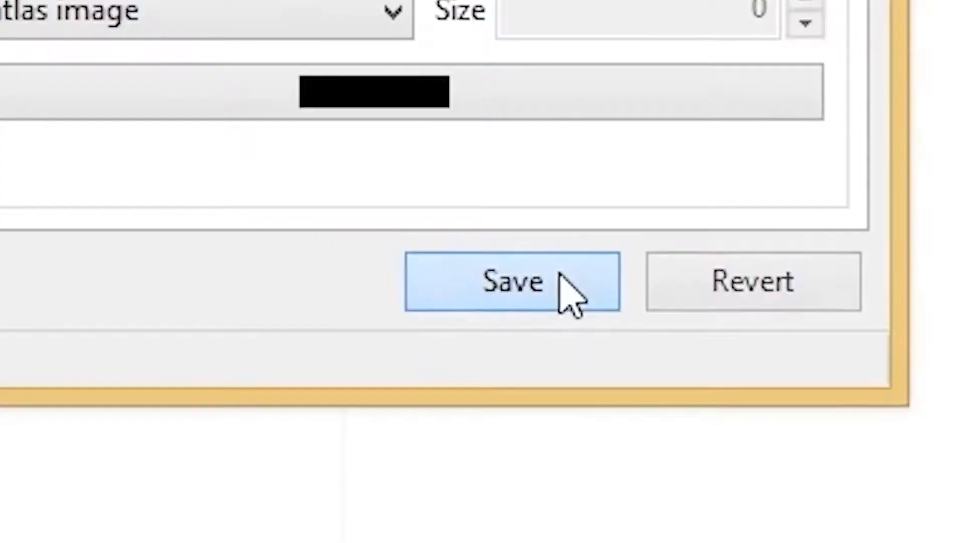
click(561, 278)
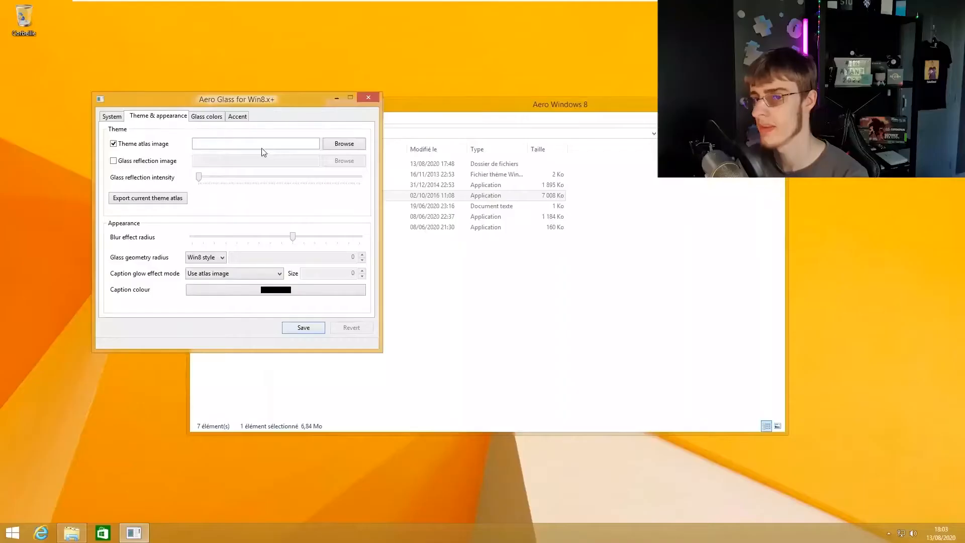
drag(260, 106, 265, 188)
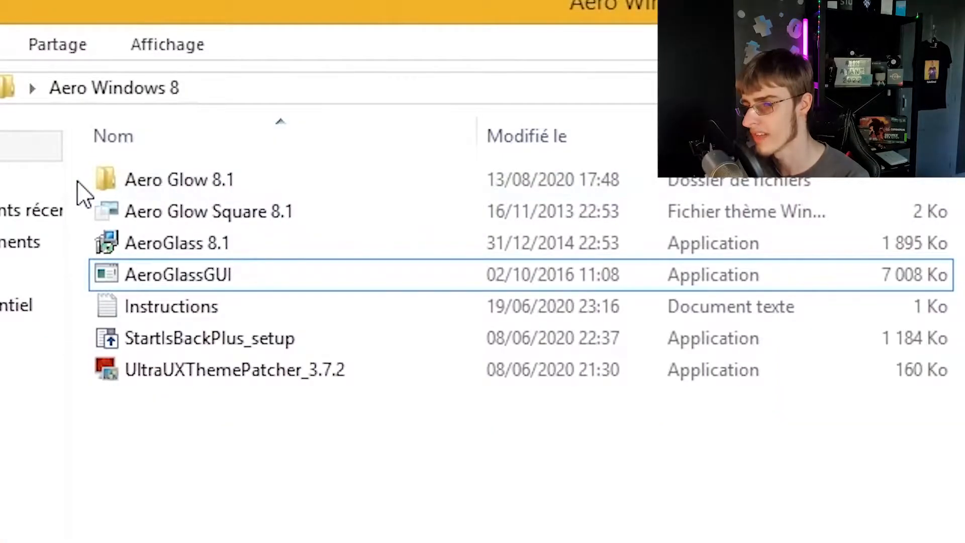
Copy the Aero Glow 8.1 folder and the Aero Glow Square 8.1 theme file from the Aero Windows 8 folder.
drag(78, 181, 274, 208)
right_click(291, 211)
click(339, 381)
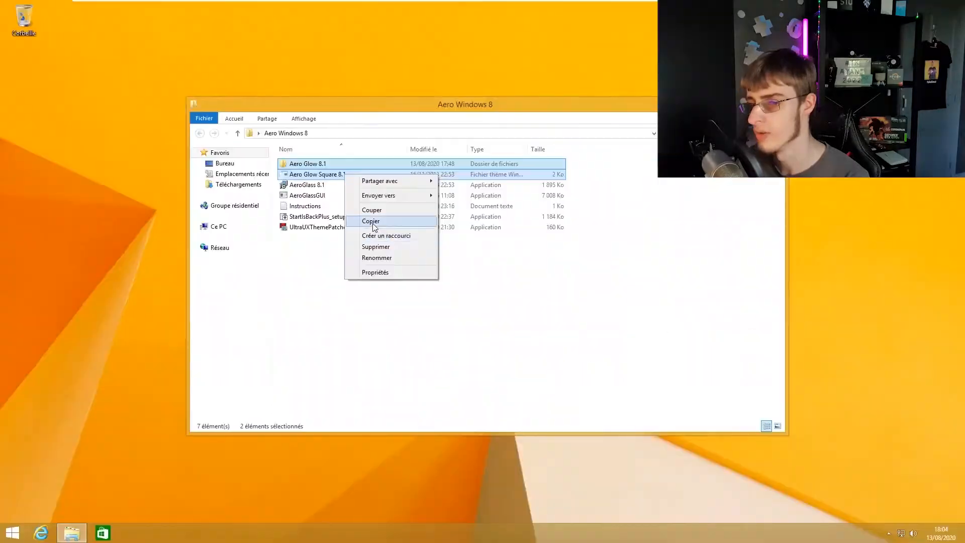
Paste the copied theme items into C:\Windows\Resources\Themes, granting administrator permission.
click(250, 230)
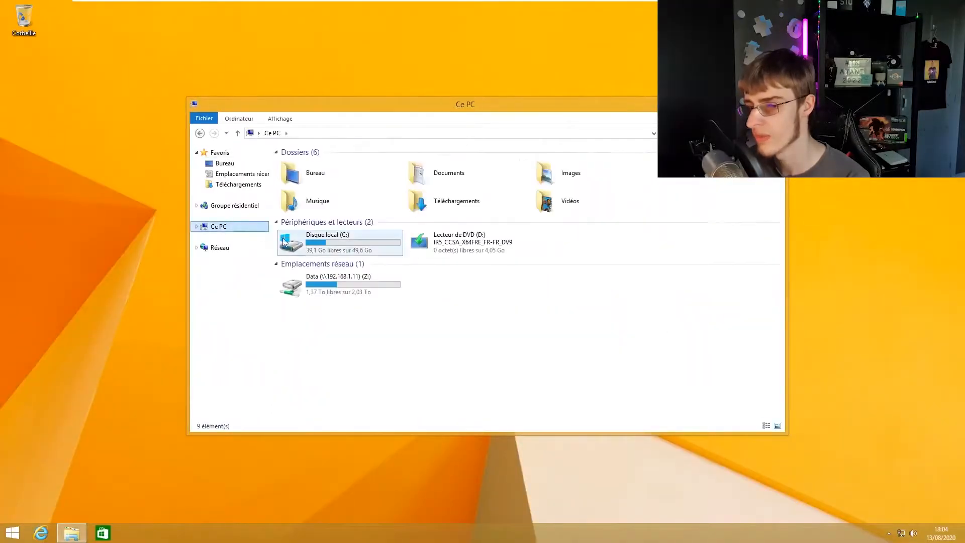
double_click(316, 241)
double_click(437, 335)
scroll(508, 349, down, 10)
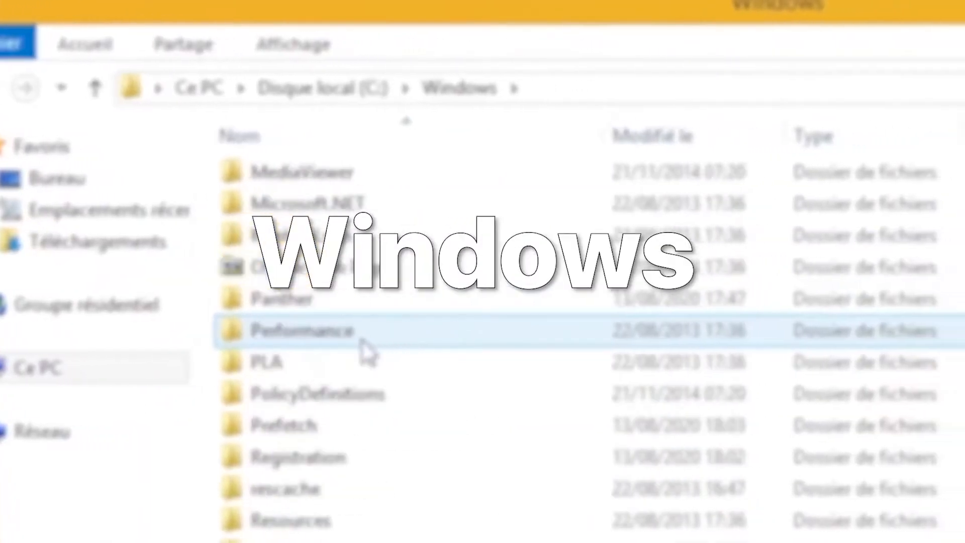
double_click(504, 424)
double_click(160, 216)
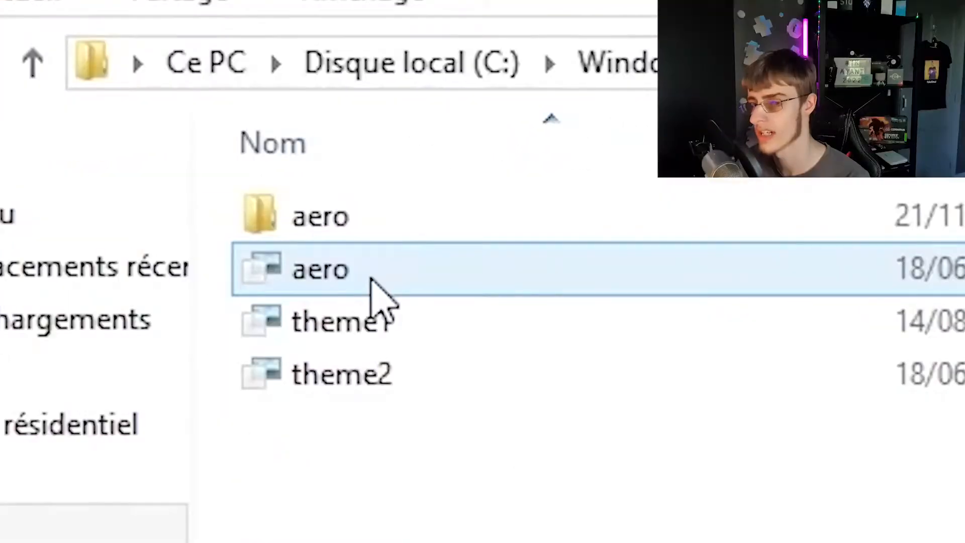
key(ctrl+v)
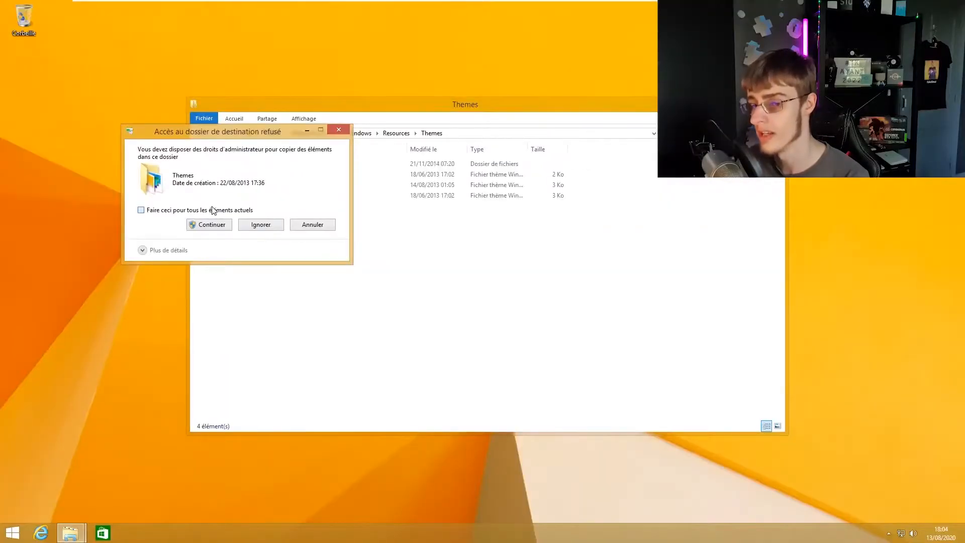
click(208, 224)
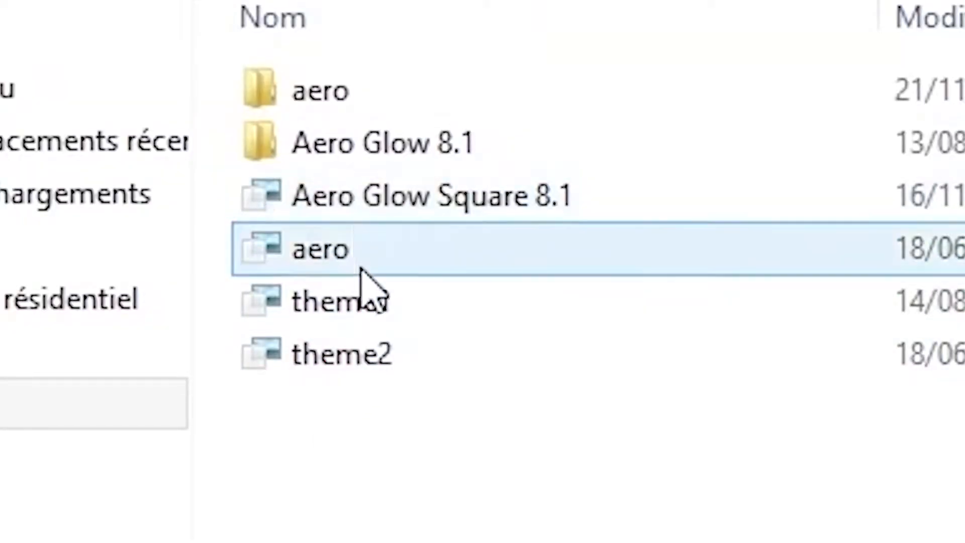
Apply the installed Aero Glow Square 8.1 theme through the Control Panel's personalization settings.
key(super)
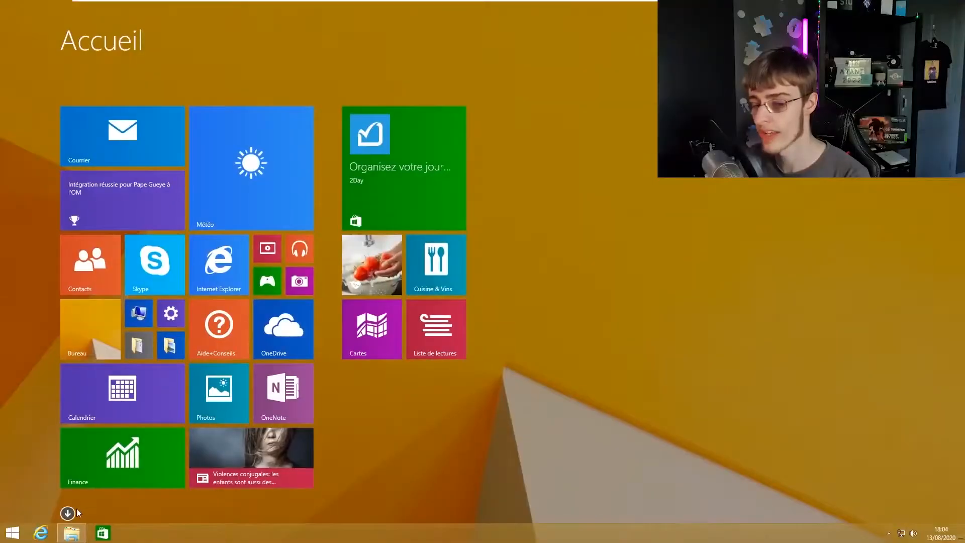
click(67, 513)
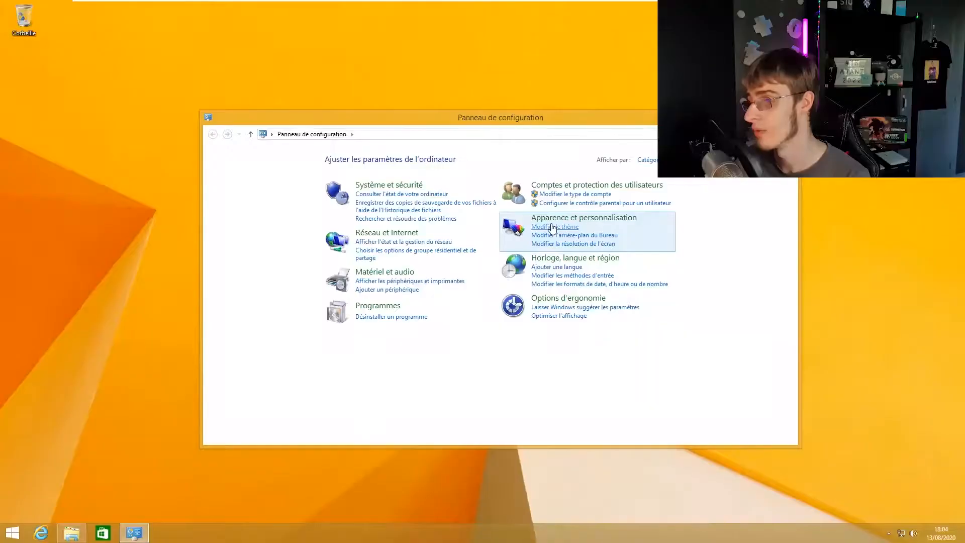
click(551, 230)
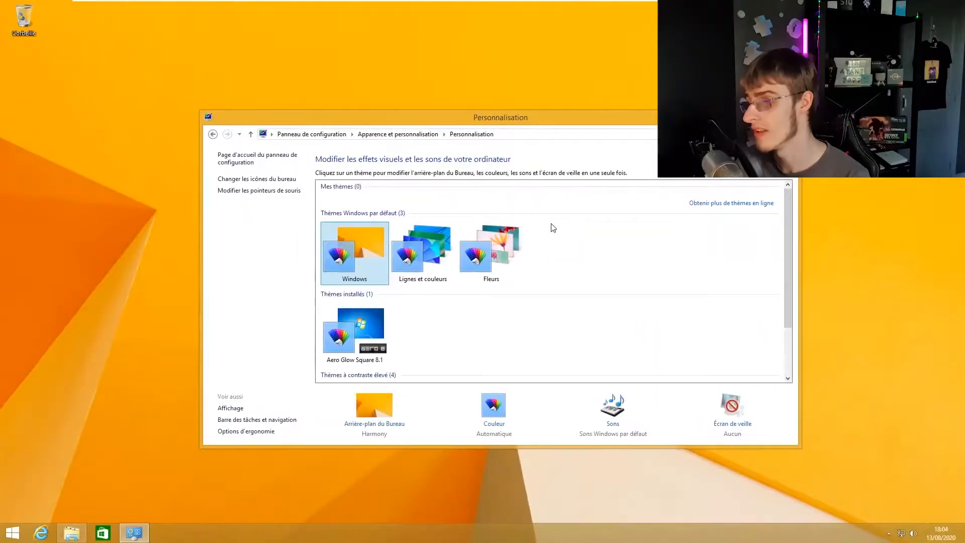
scroll(439, 329, down, 1)
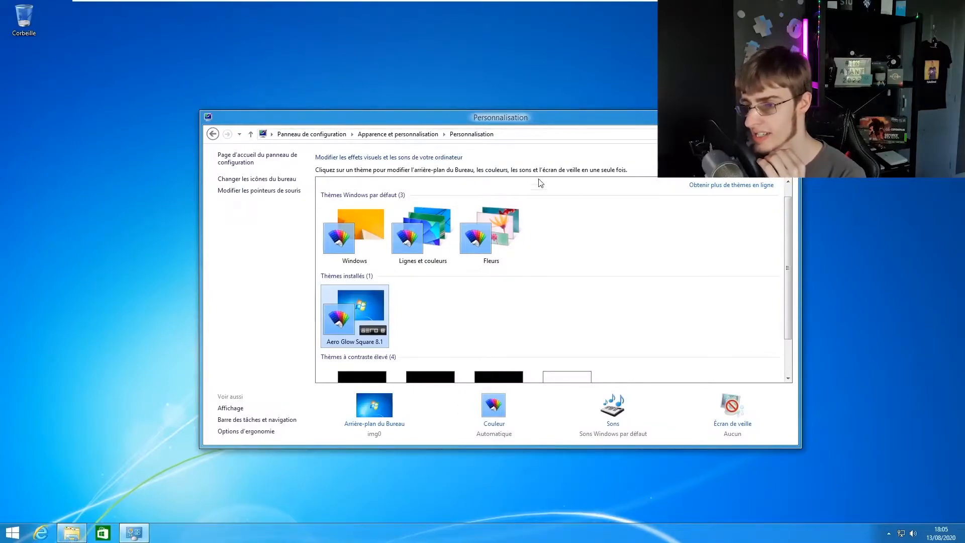
drag(477, 117, 546, 141)
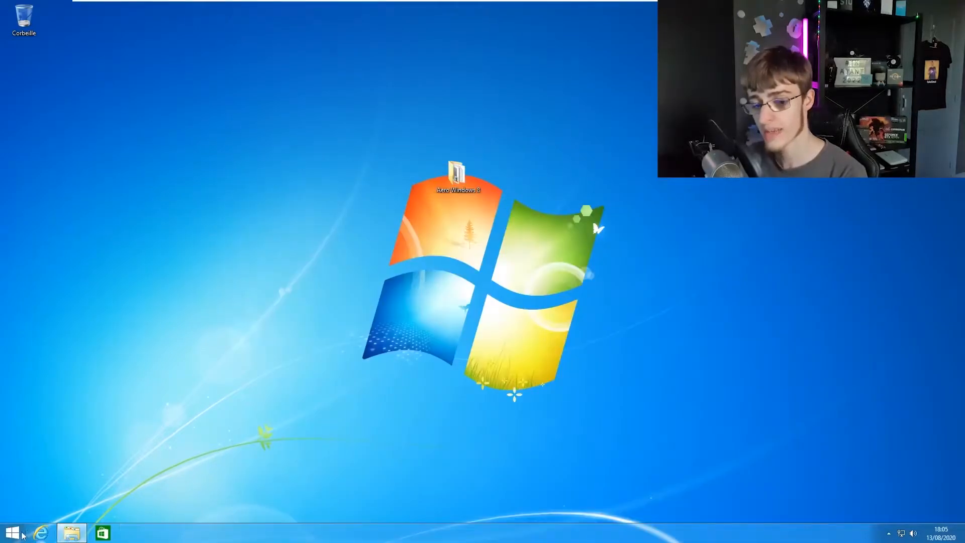
Install StartIsBack from StartIsBackPlus_setup in the Aero Windows 8 folder, using the path C:\Program Files (x86)\StartIsBack.
click(23, 534)
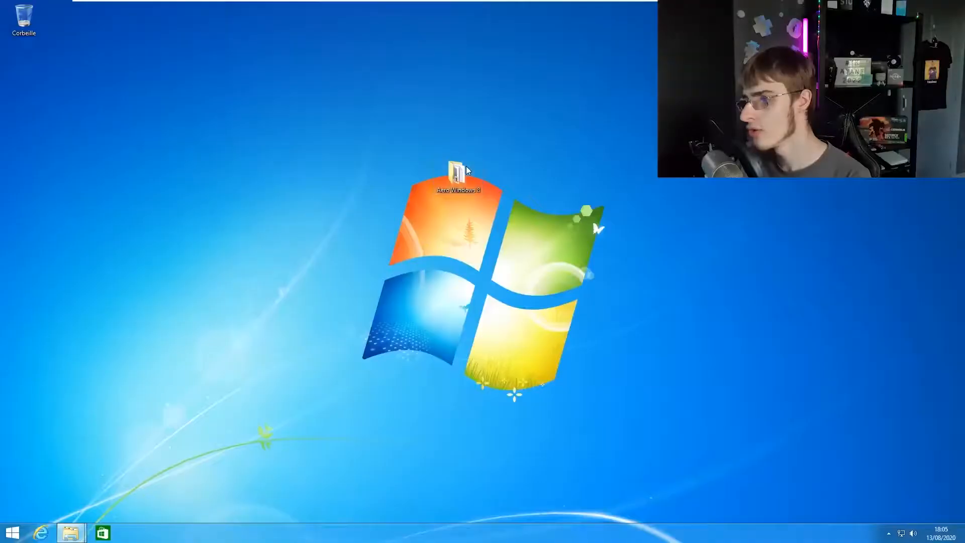
double_click(459, 173)
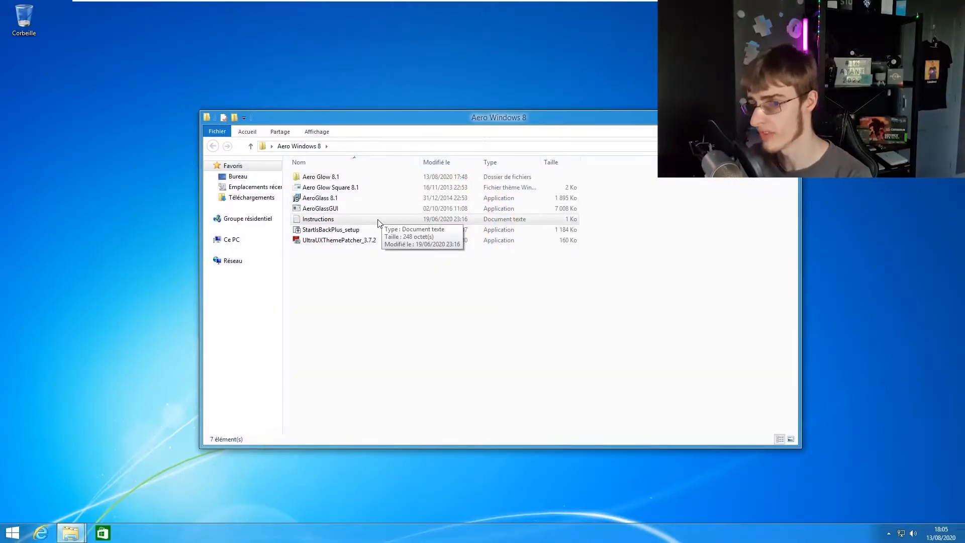
click(329, 230)
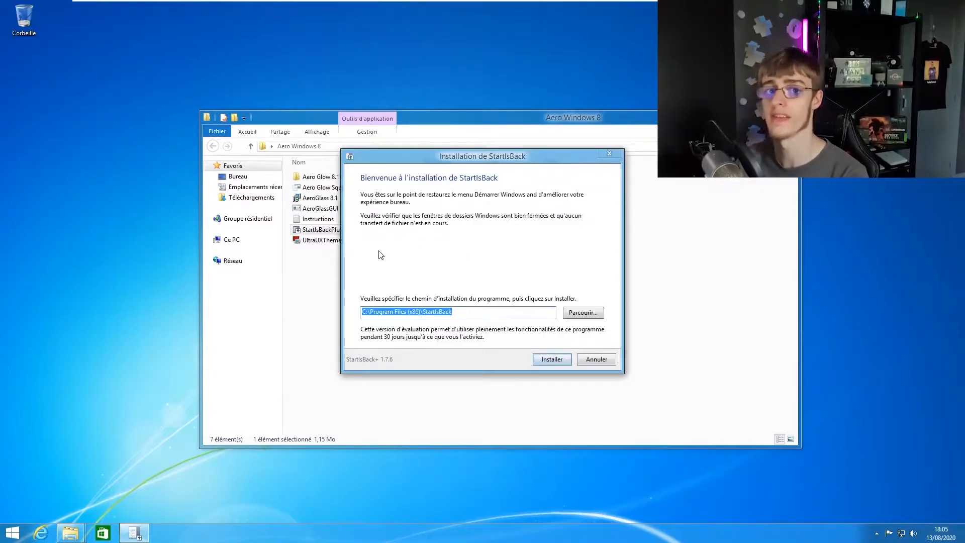
click(534, 360)
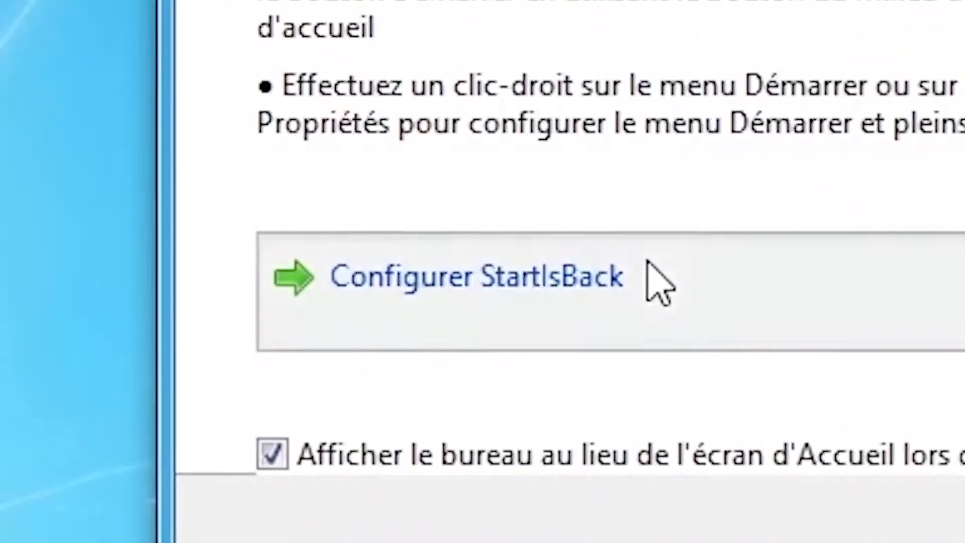
In the StartIsBack configuration, choose the blue orb with the straight four-colour Windows logo as Start button and the Plain8 menu style.
click(400, 339)
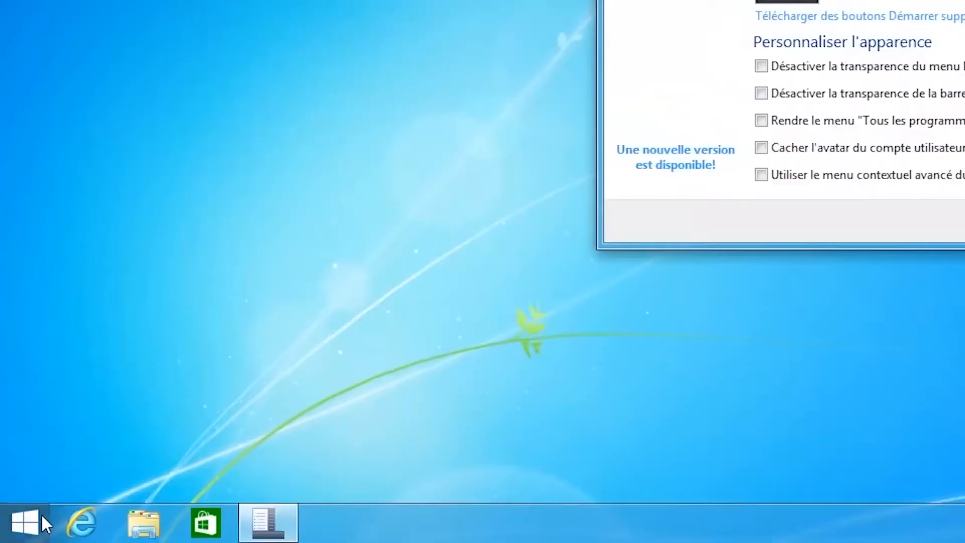
click(41, 515)
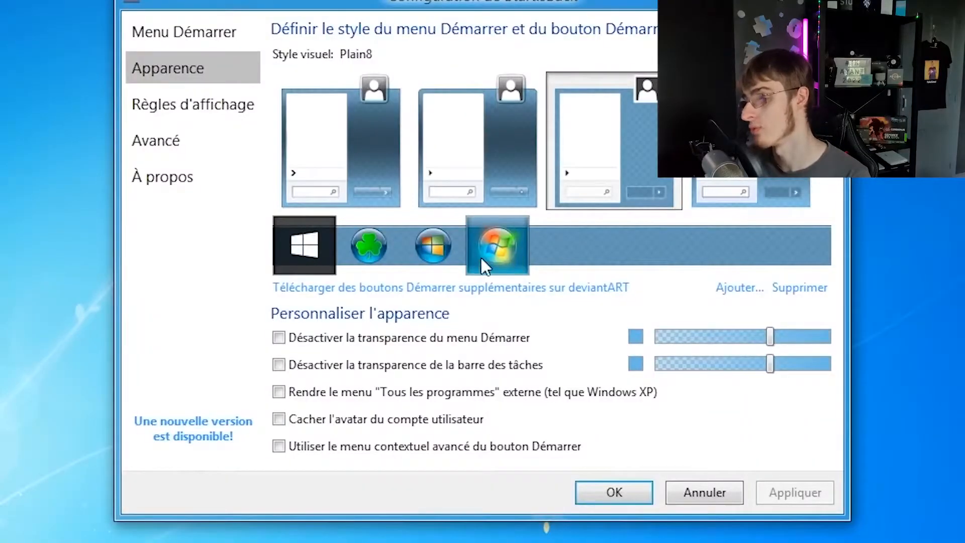
click(420, 255)
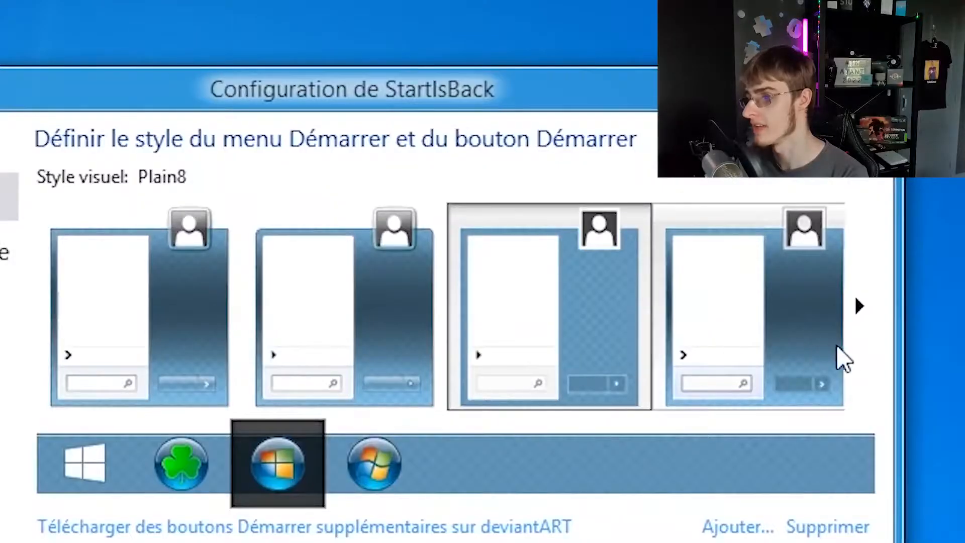
click(861, 347)
click(603, 357)
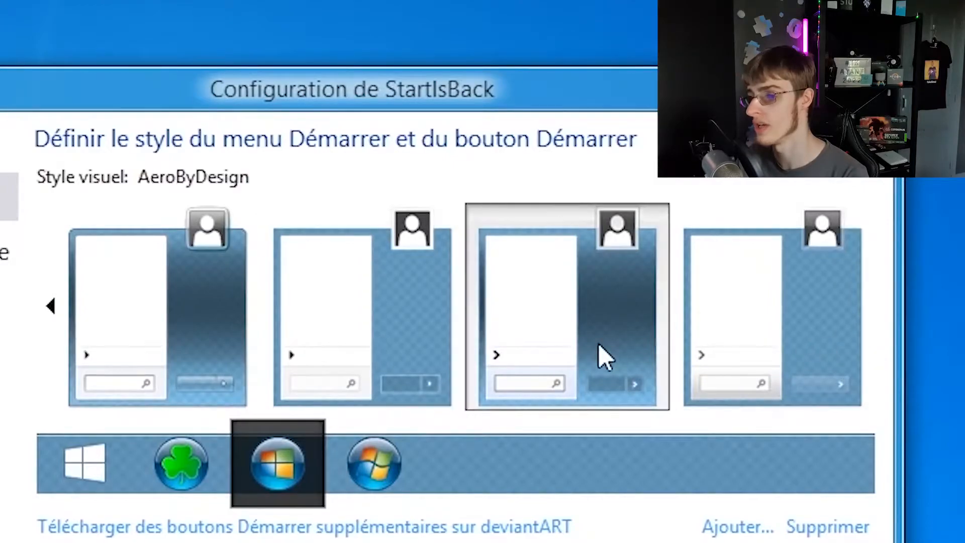
click(392, 334)
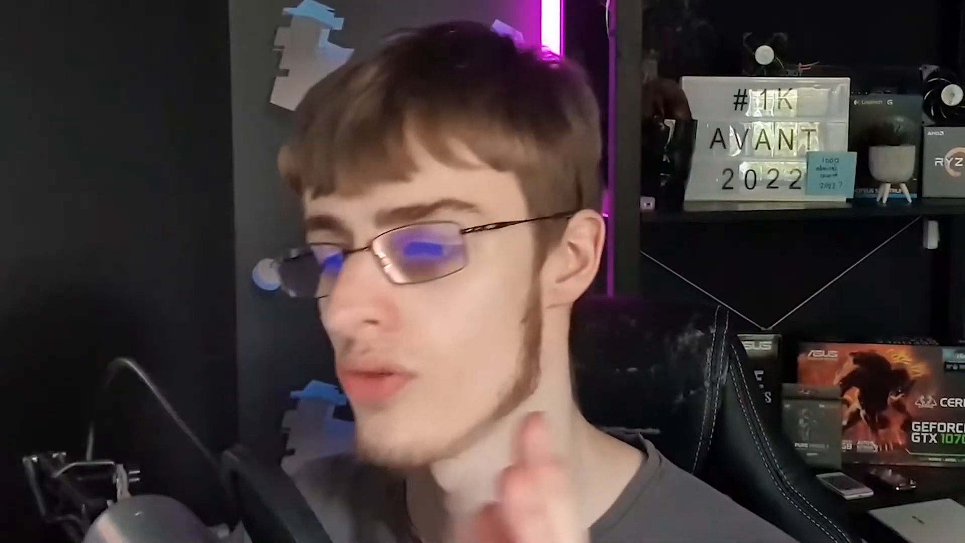
Open the Start screen from the new Start menu and look through the full list of applications.
click(25, 528)
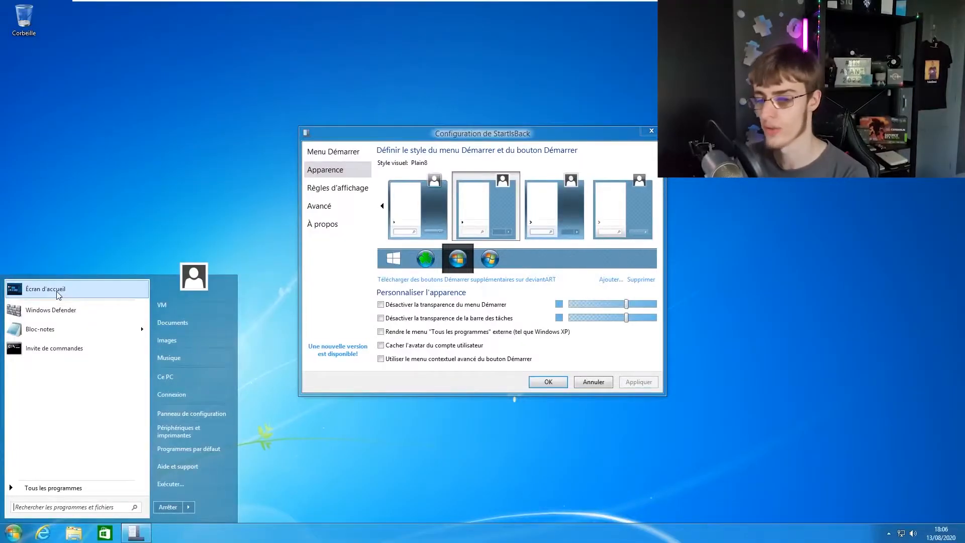
click(57, 293)
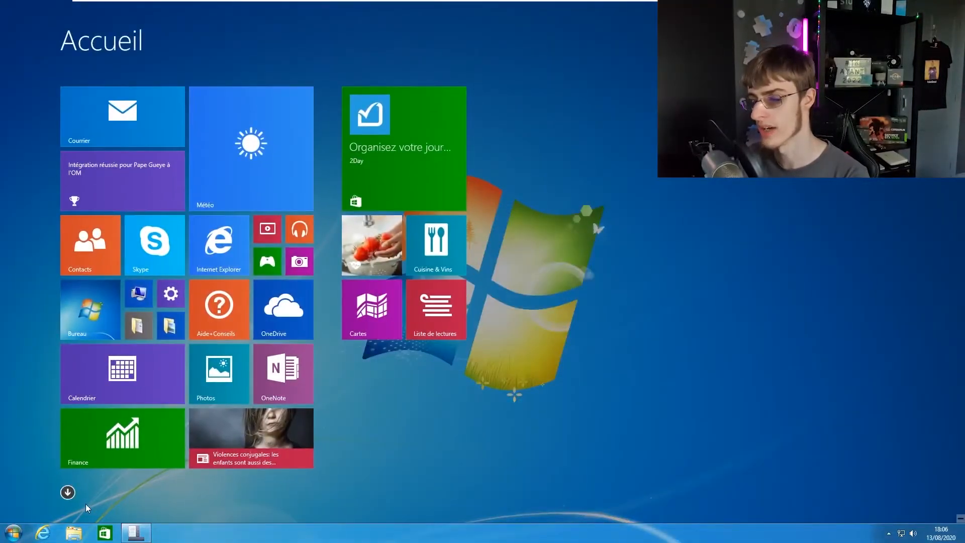
click(67, 492)
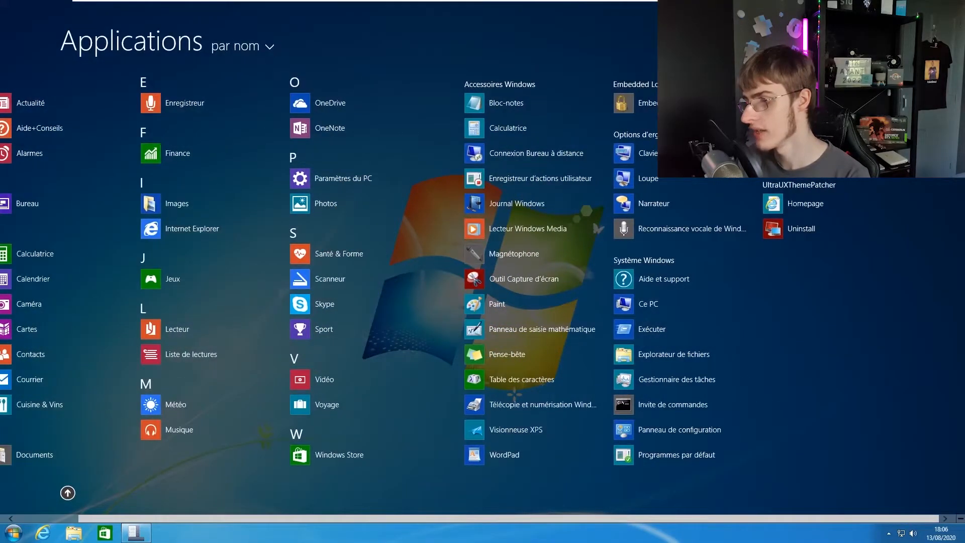
scroll(385, 466, up, 2)
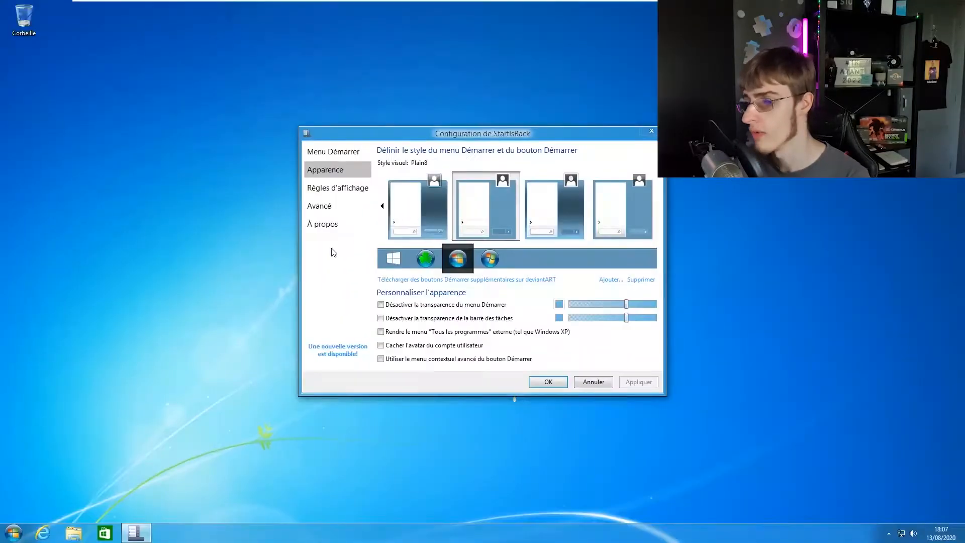
Enable renaming the Start screen to "Apps" with only Modern UI apps in StartIsBack's advanced settings, restart the desktop, and open that Start menu entry.
click(331, 193)
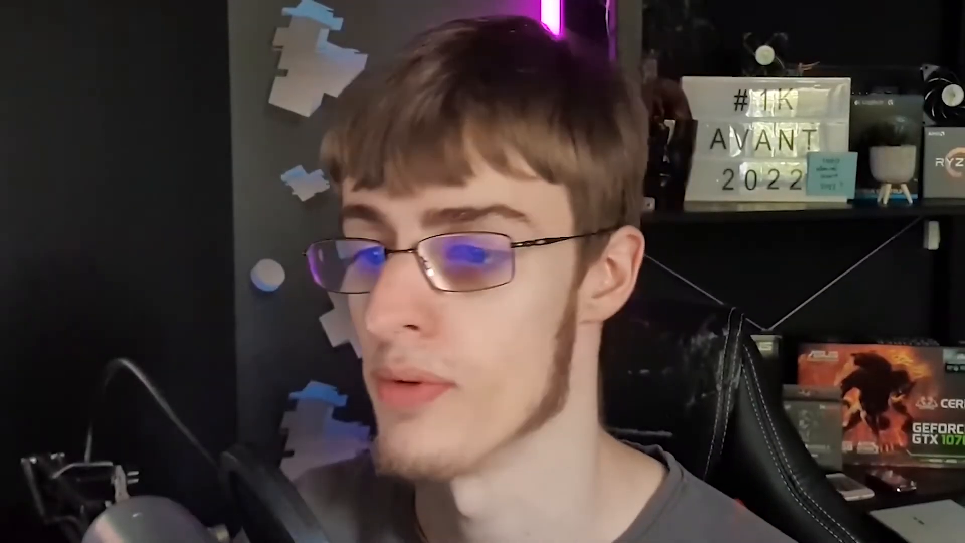
click(155, 140)
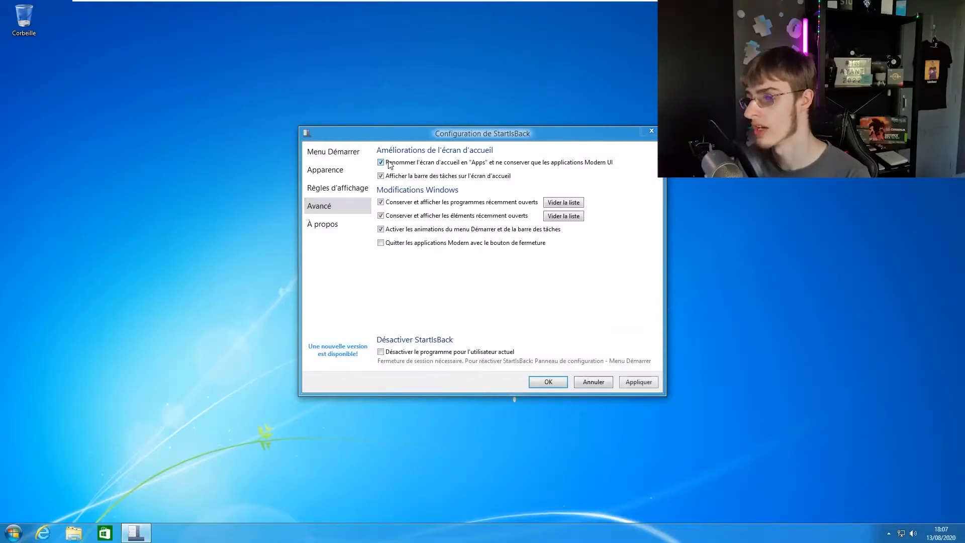
click(638, 382)
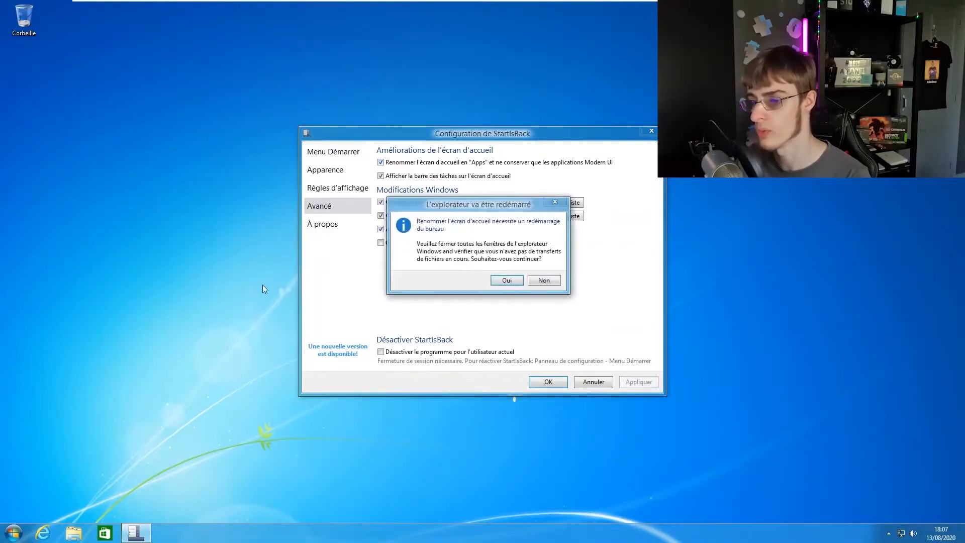
click(506, 281)
click(54, 297)
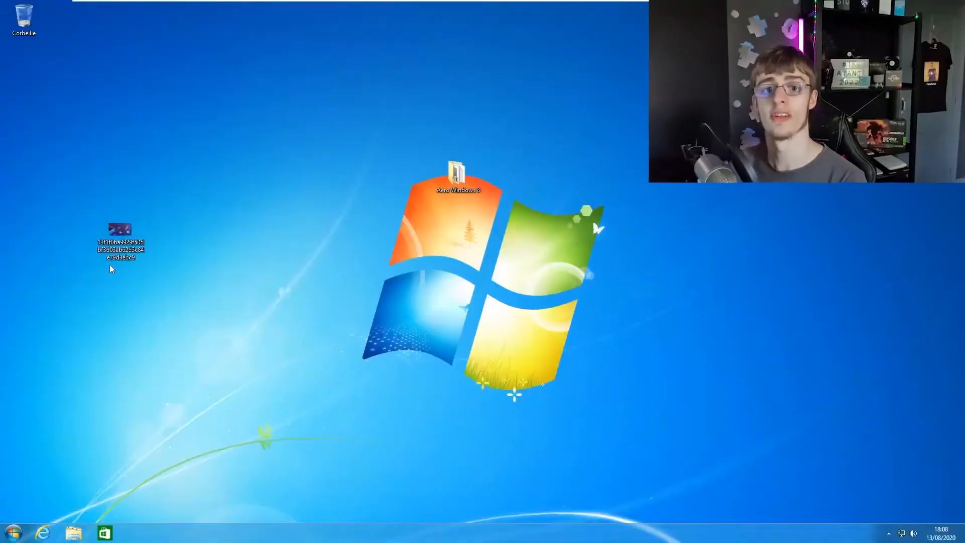
Set the image file on the desktop as the desktop background and open the Start menu over it.
drag(220, 284, 340, 192)
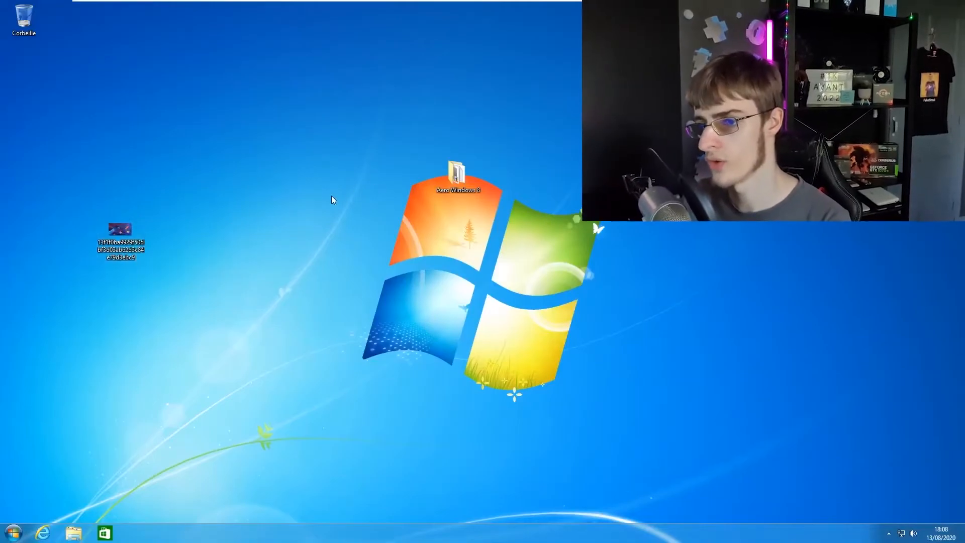
drag(225, 271, 140, 228)
right_click(139, 229)
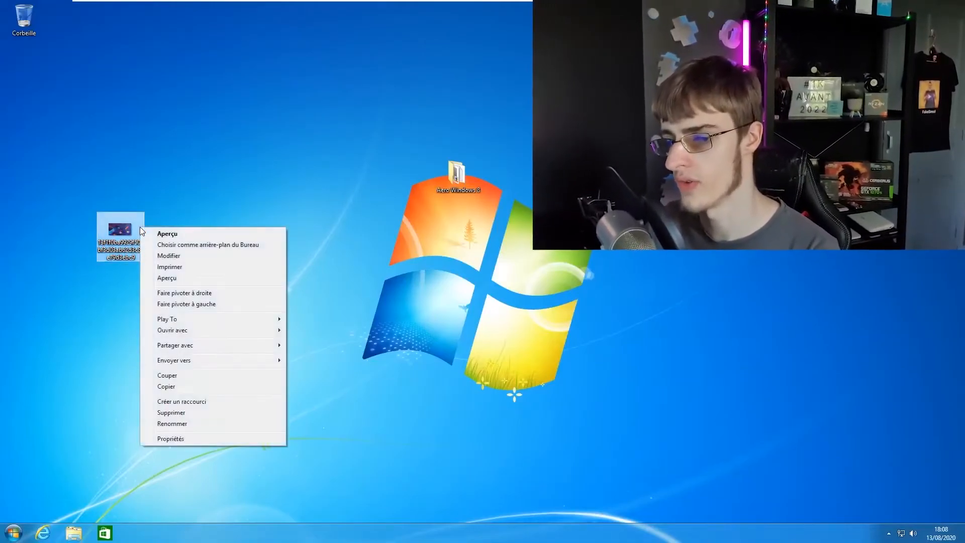
click(185, 242)
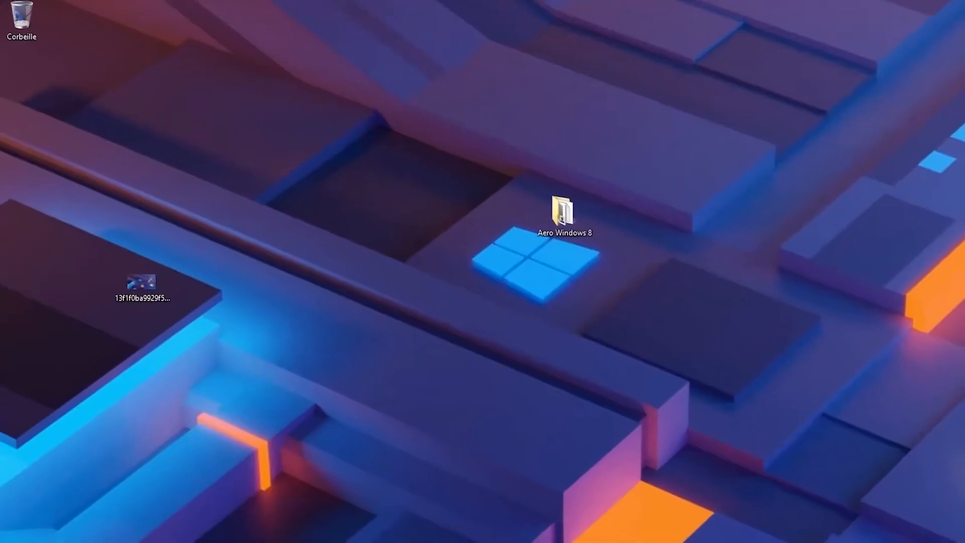
click(13, 533)
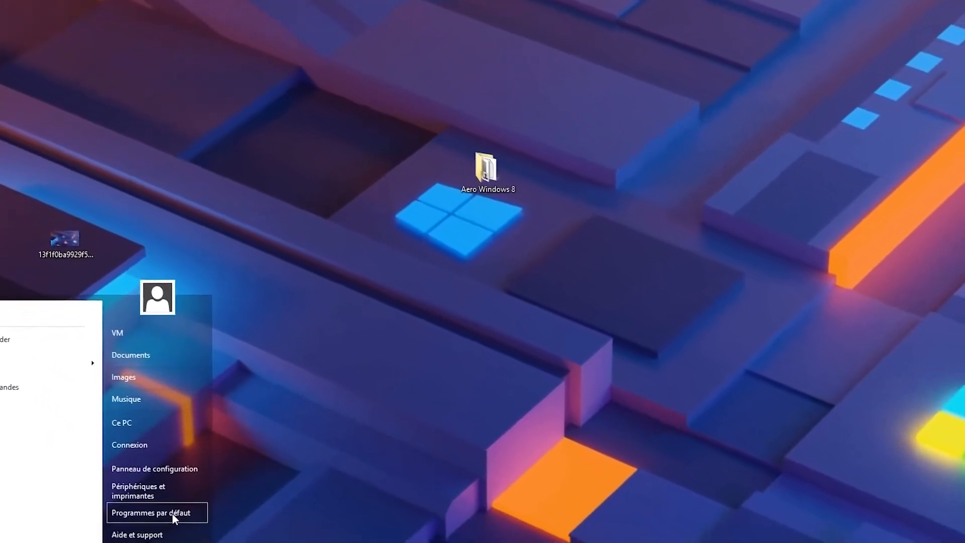